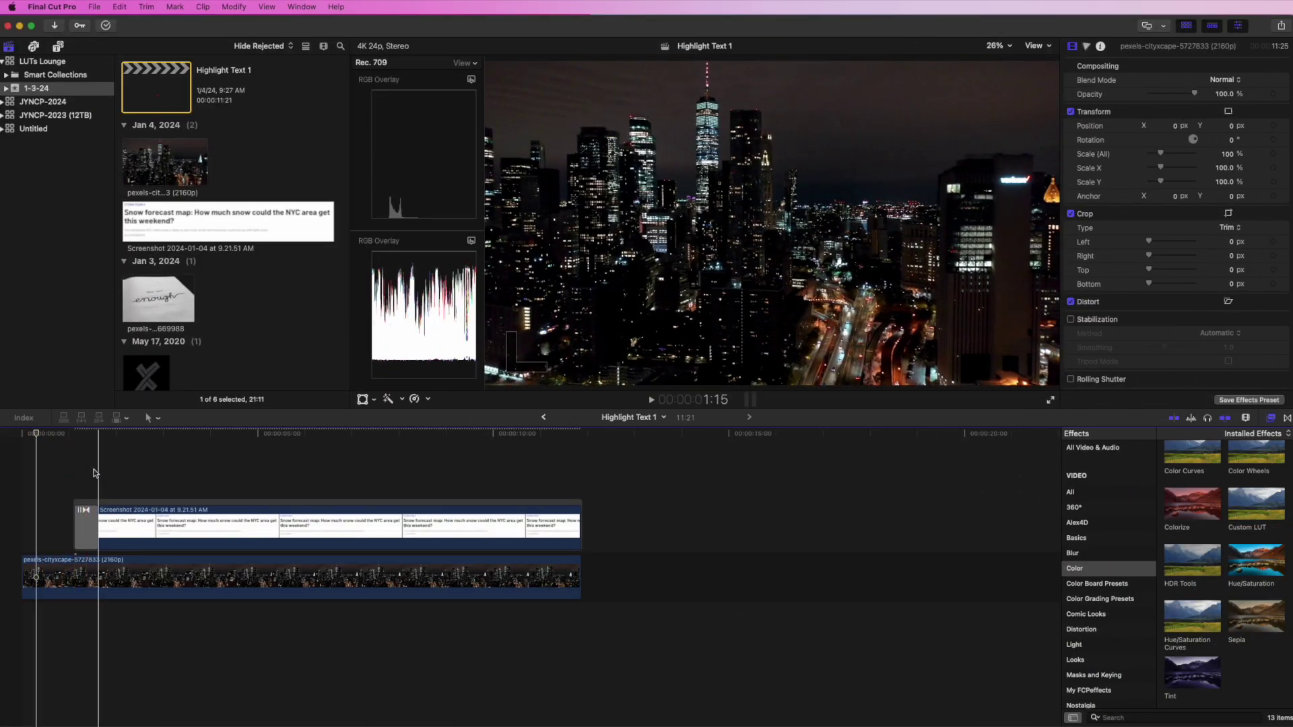
Play the headline screenshot sliding over the NYC footage, then select the Screenshot clip in the Inspector.
key("space")
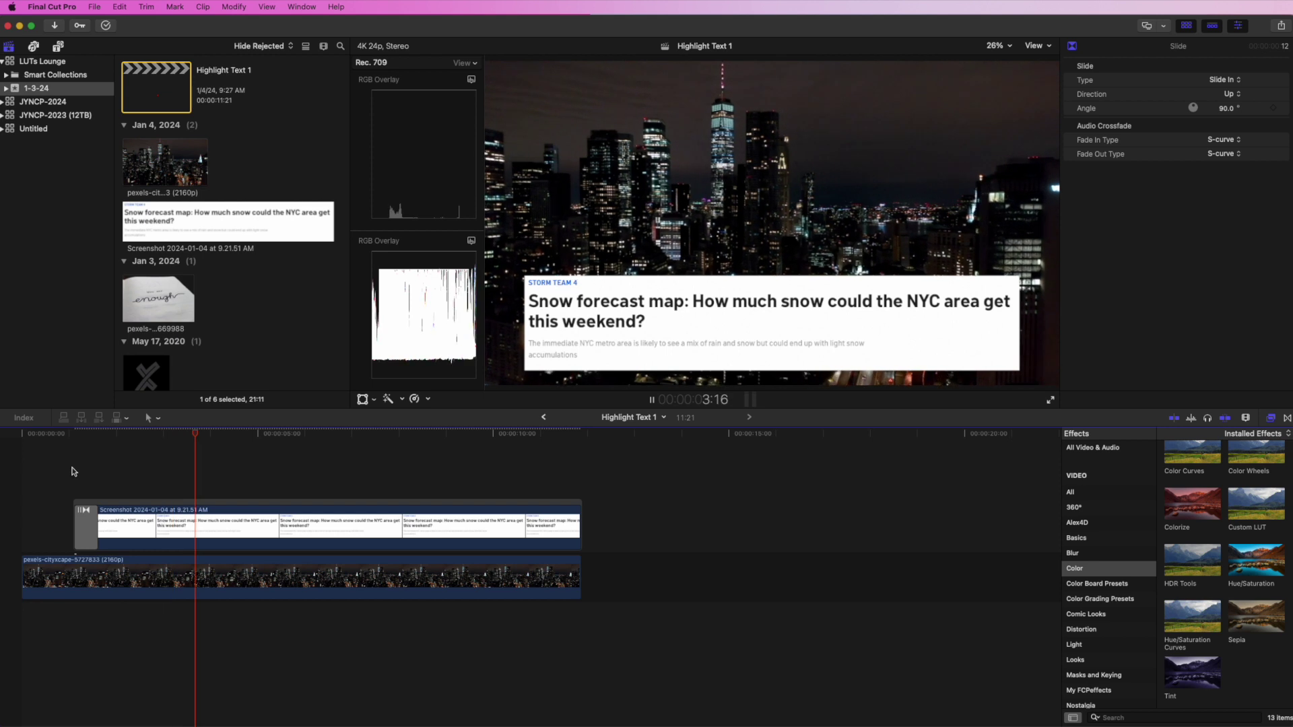
key("space")
left_click(719, 350)
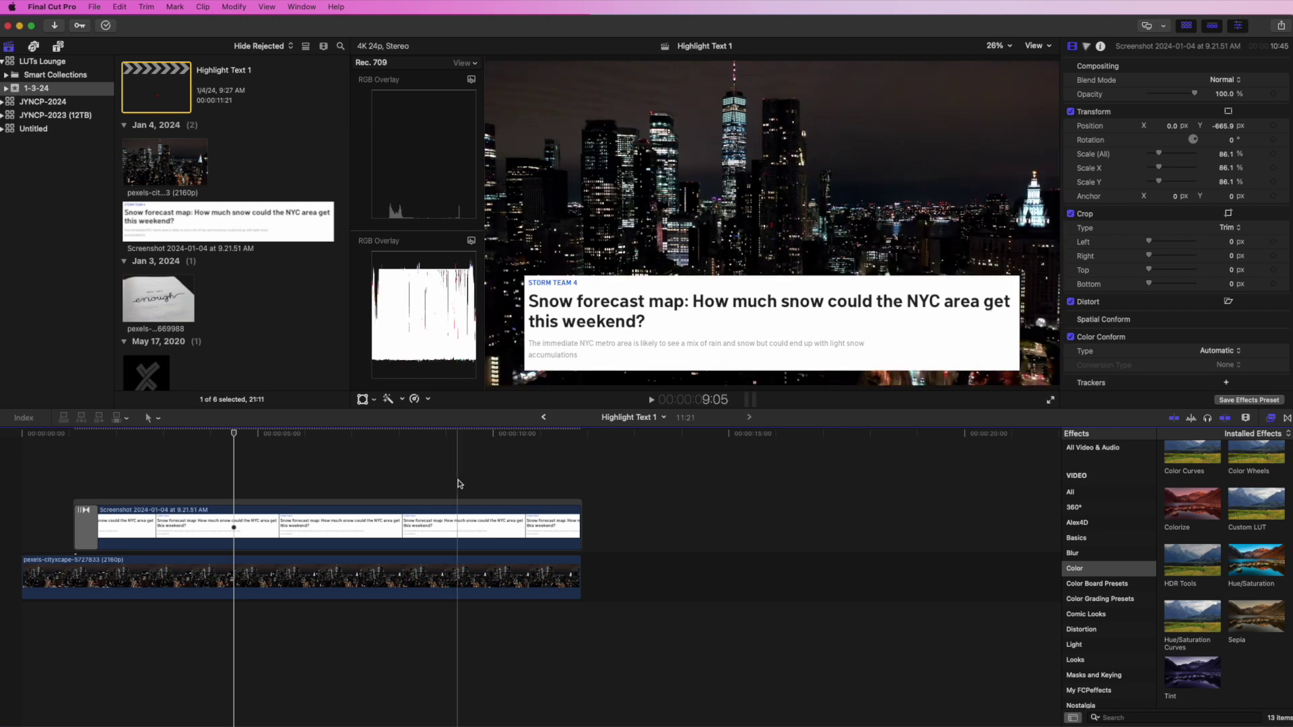
Duplicate the Screenshot clip onto the track above, realign the copy with the original, and select it.
left_click(273, 512)
left_click_drag(273, 512, 293, 475)
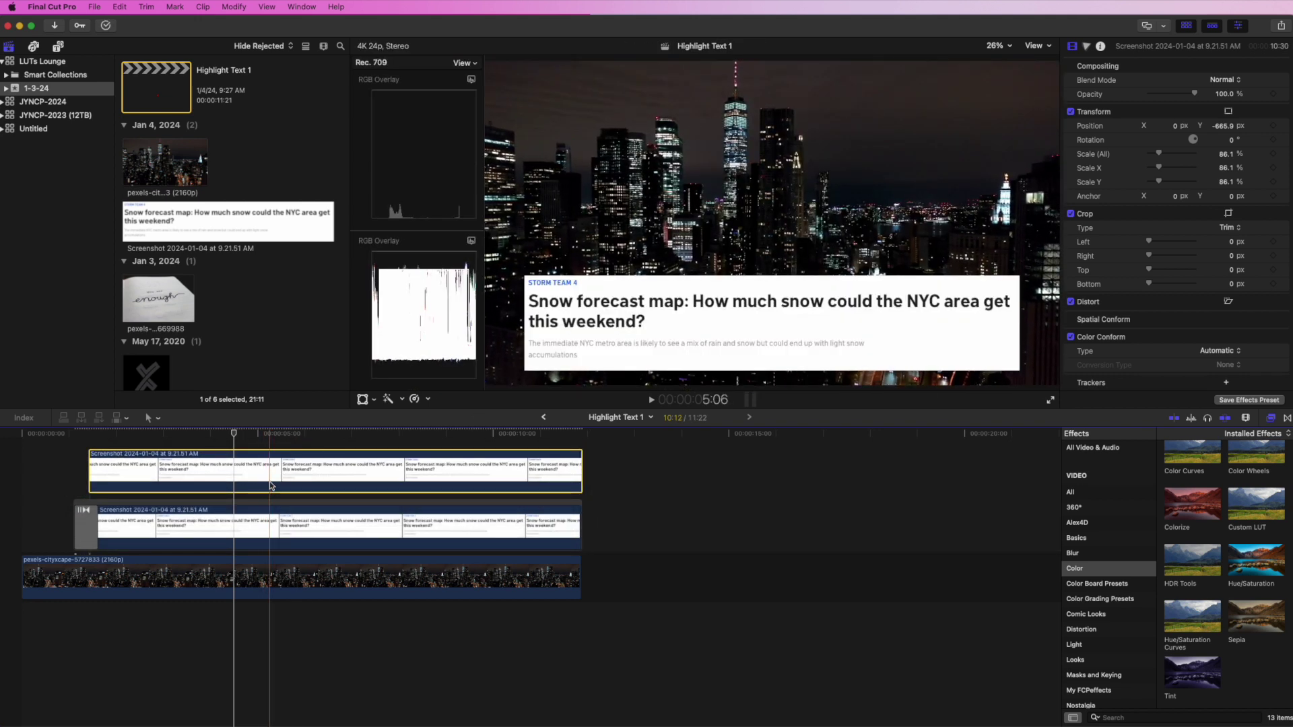
left_click_drag(271, 481, 124, 473)
key("cmd+7")
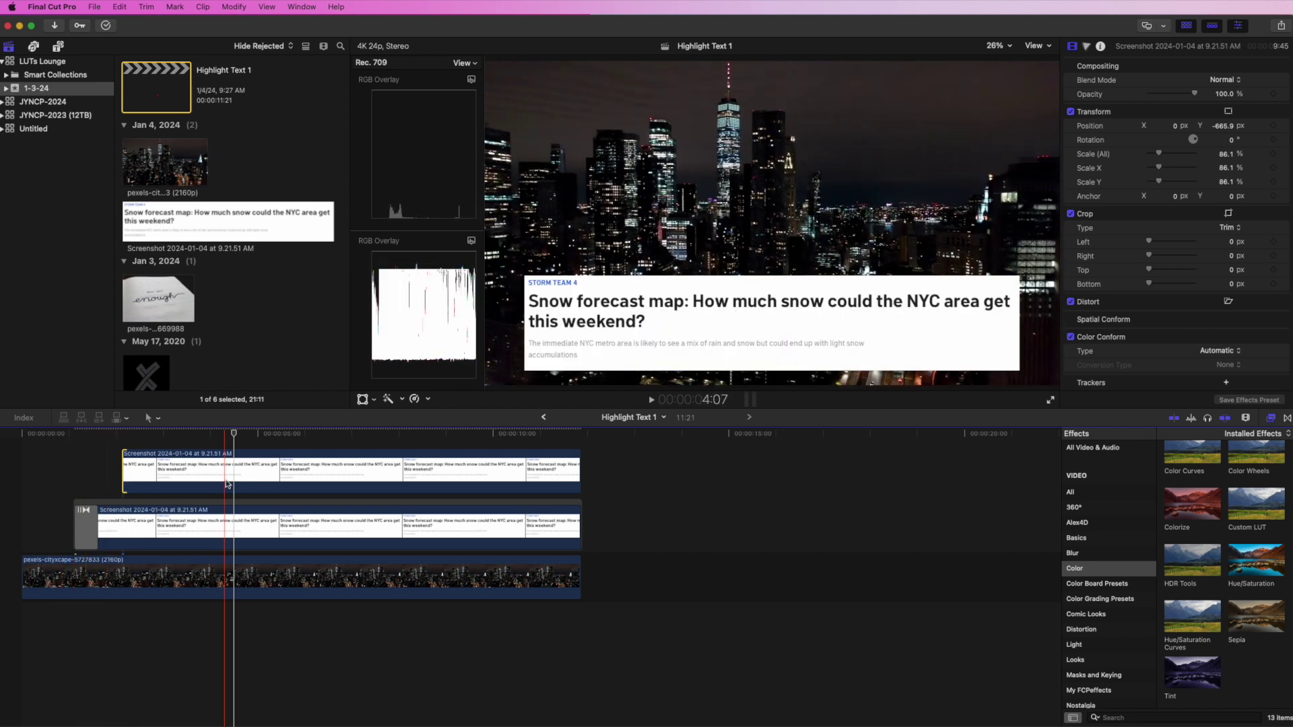
left_click(264, 473)
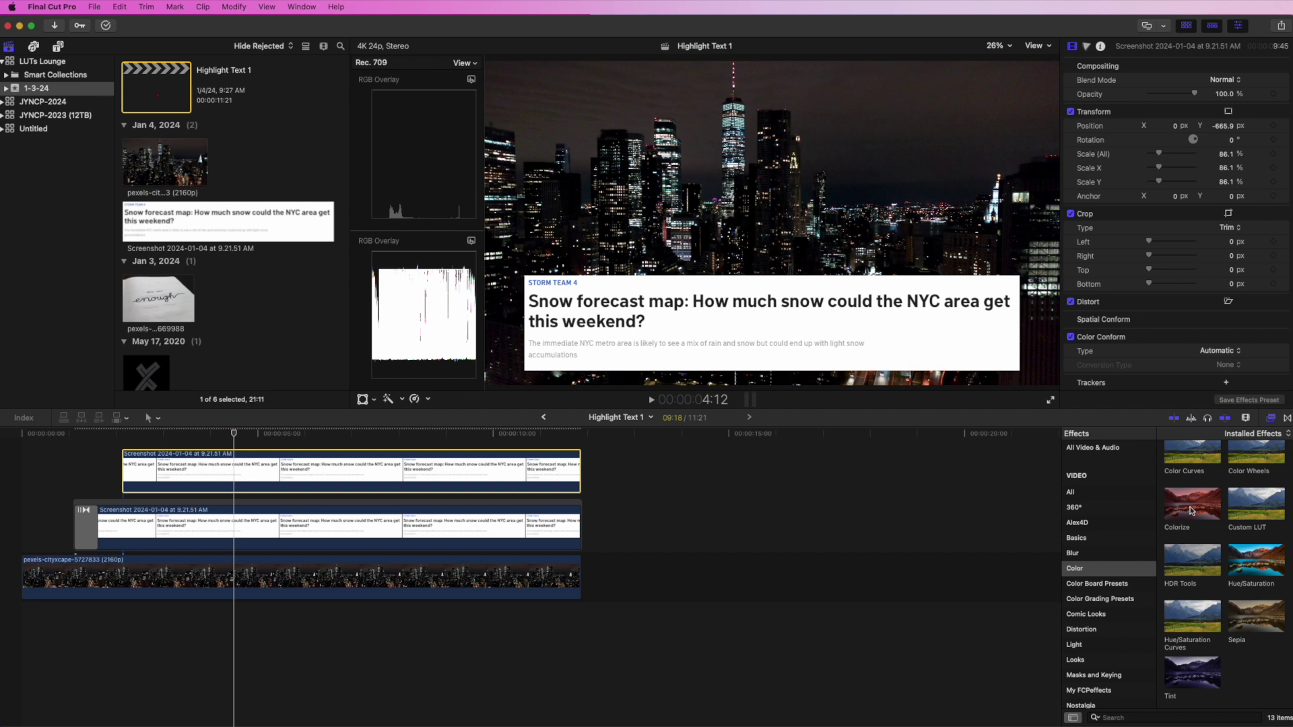
Apply Colorize to the top copy, remapping black to Licorice and white to Lemon.
left_click_drag(1191, 511, 361, 471)
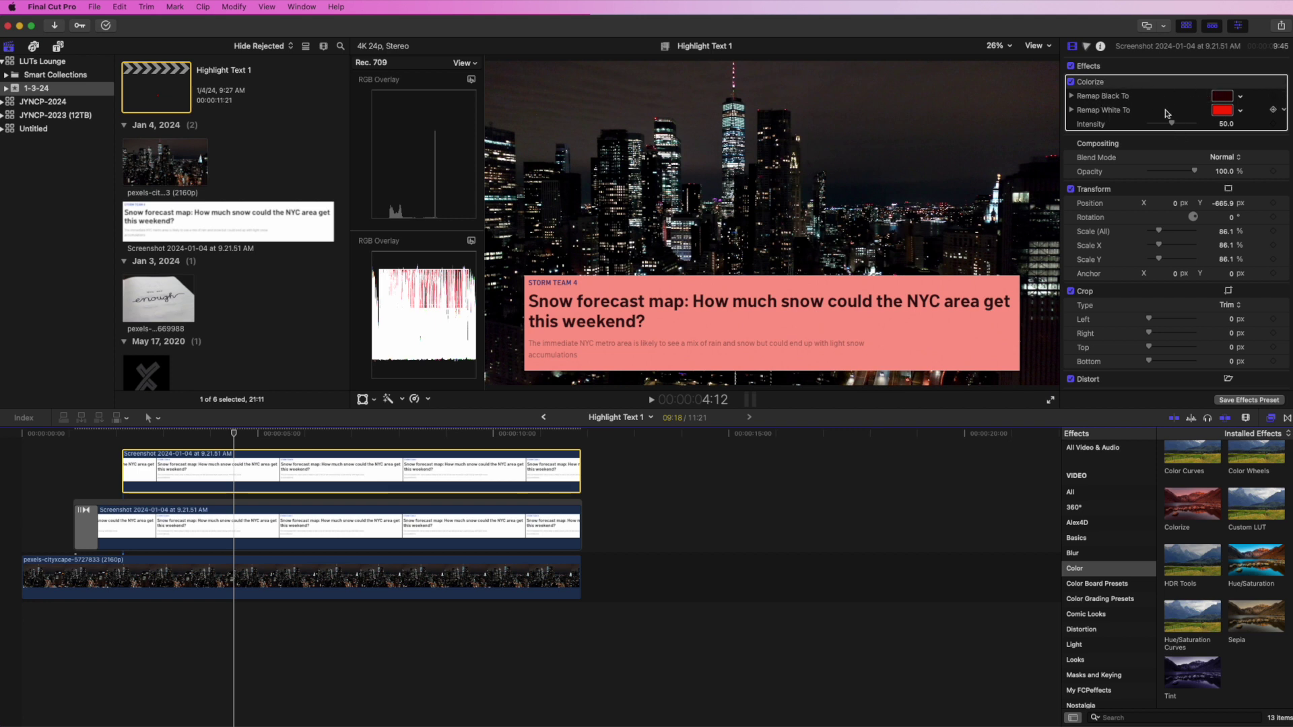
left_click(1220, 101)
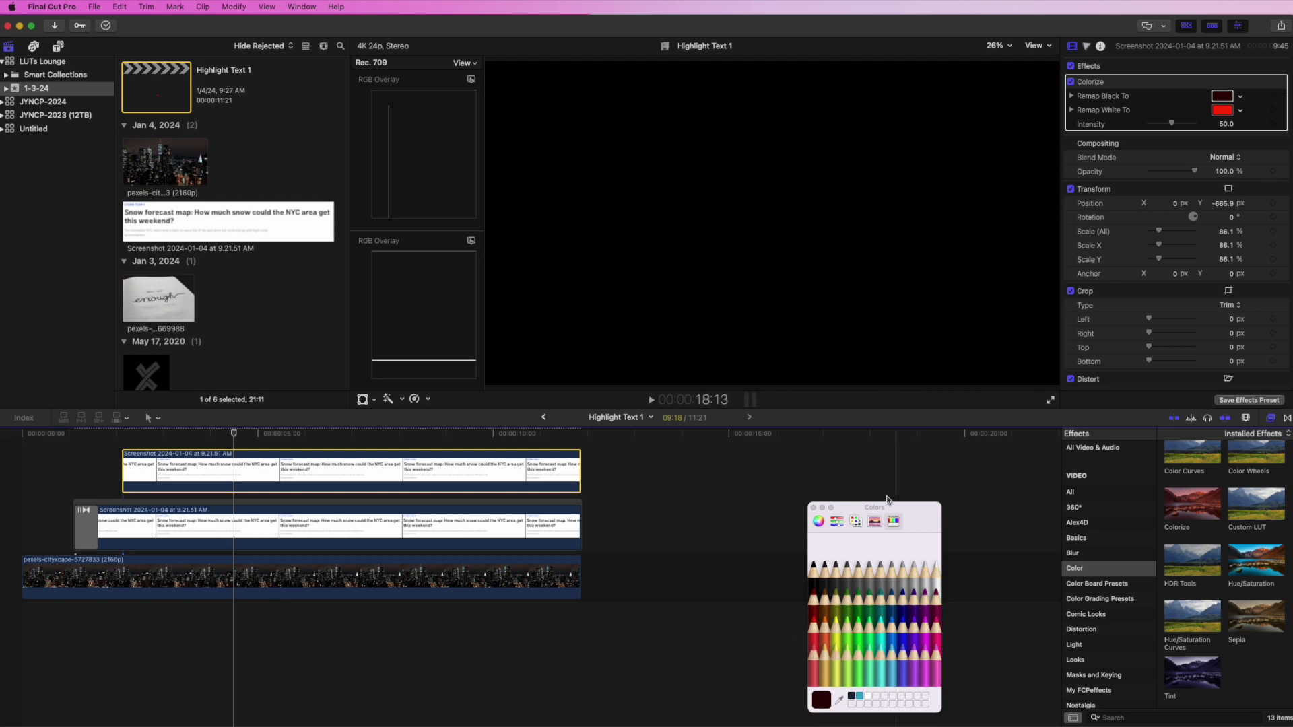
left_click(814, 568)
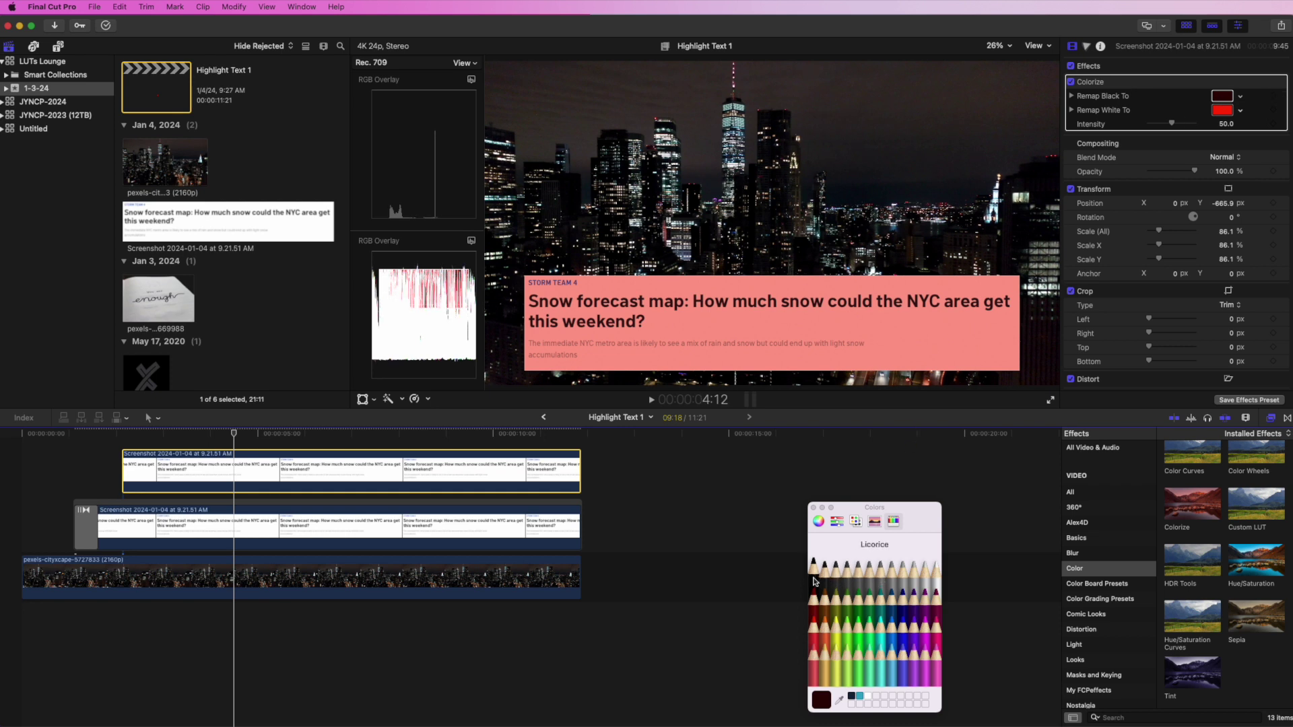
left_click(1222, 111)
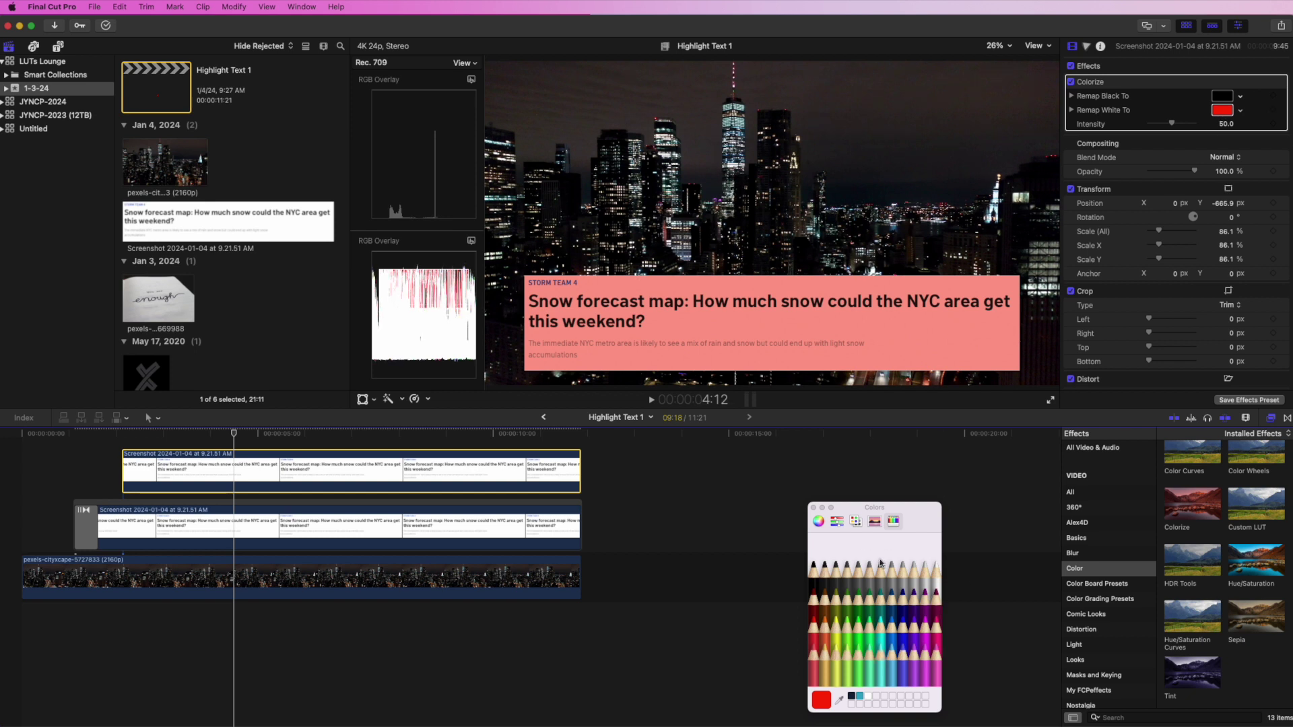
left_click(835, 633)
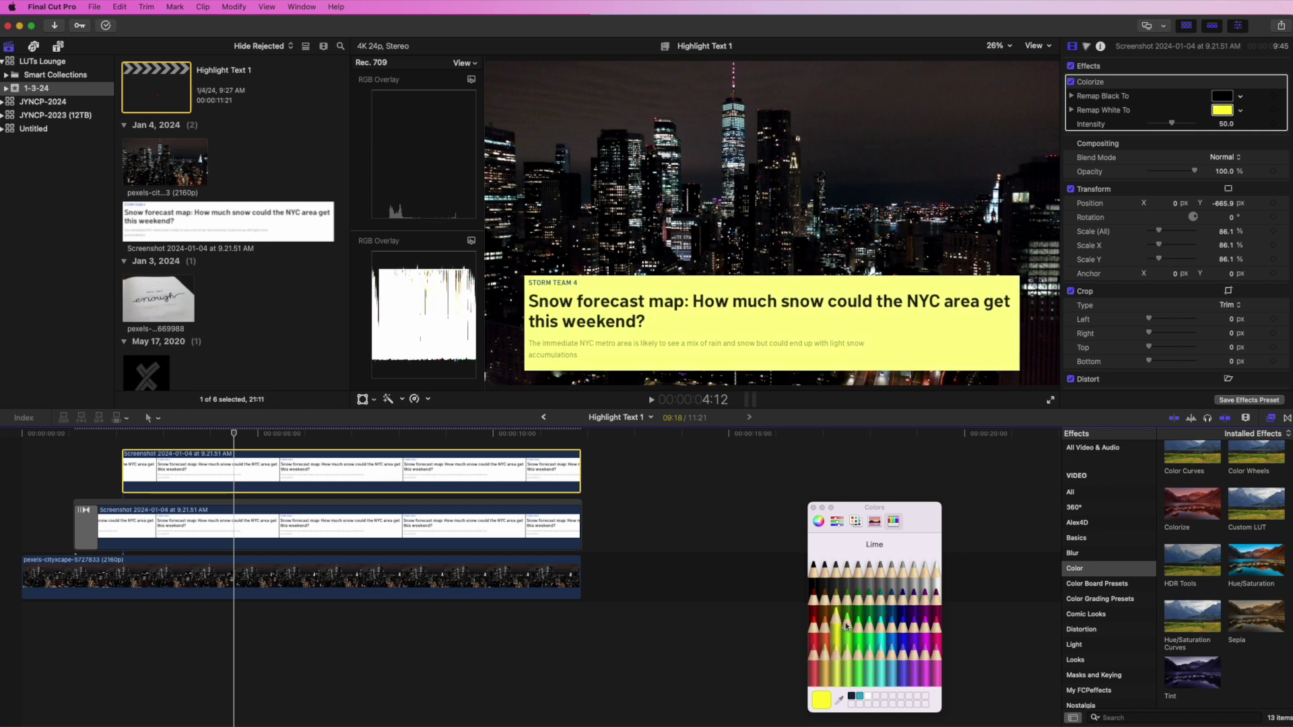
left_click(814, 509)
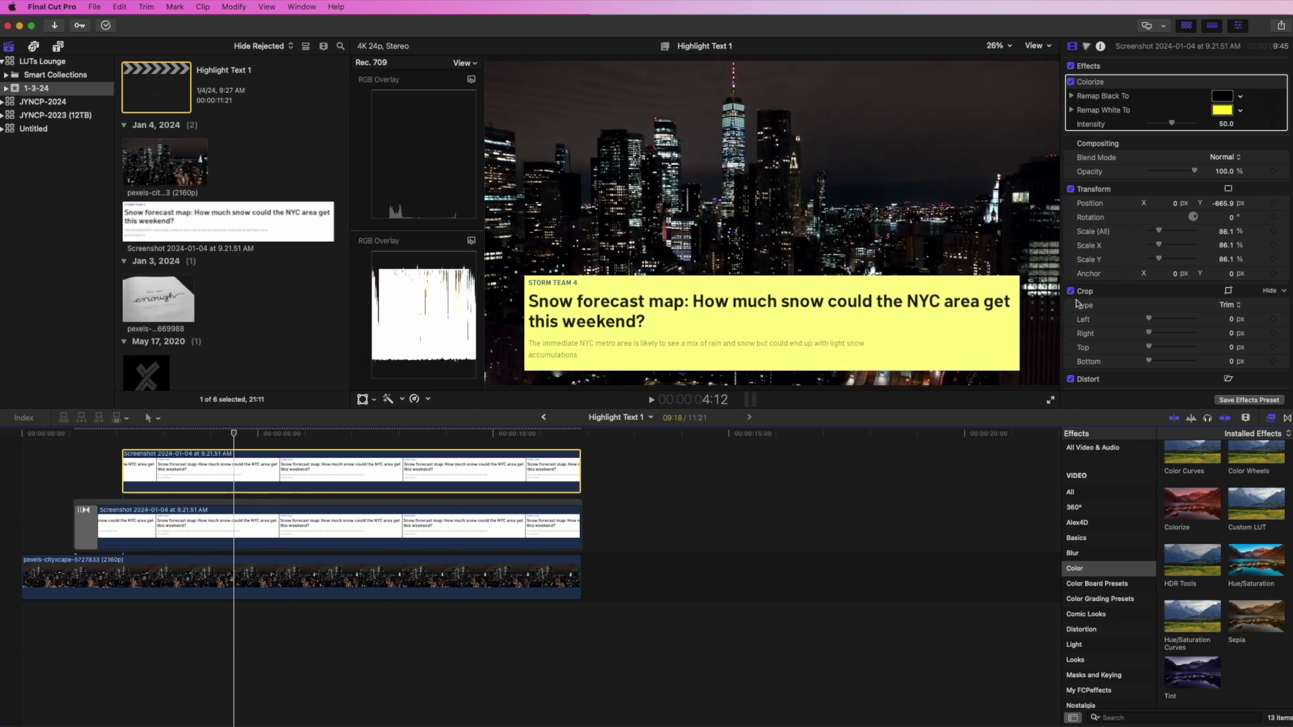
Crop the yellow copy's left, right and top to cover only 'How much snow could the NYC area get', then preview.
scroll(1112, 297, "down", 5)
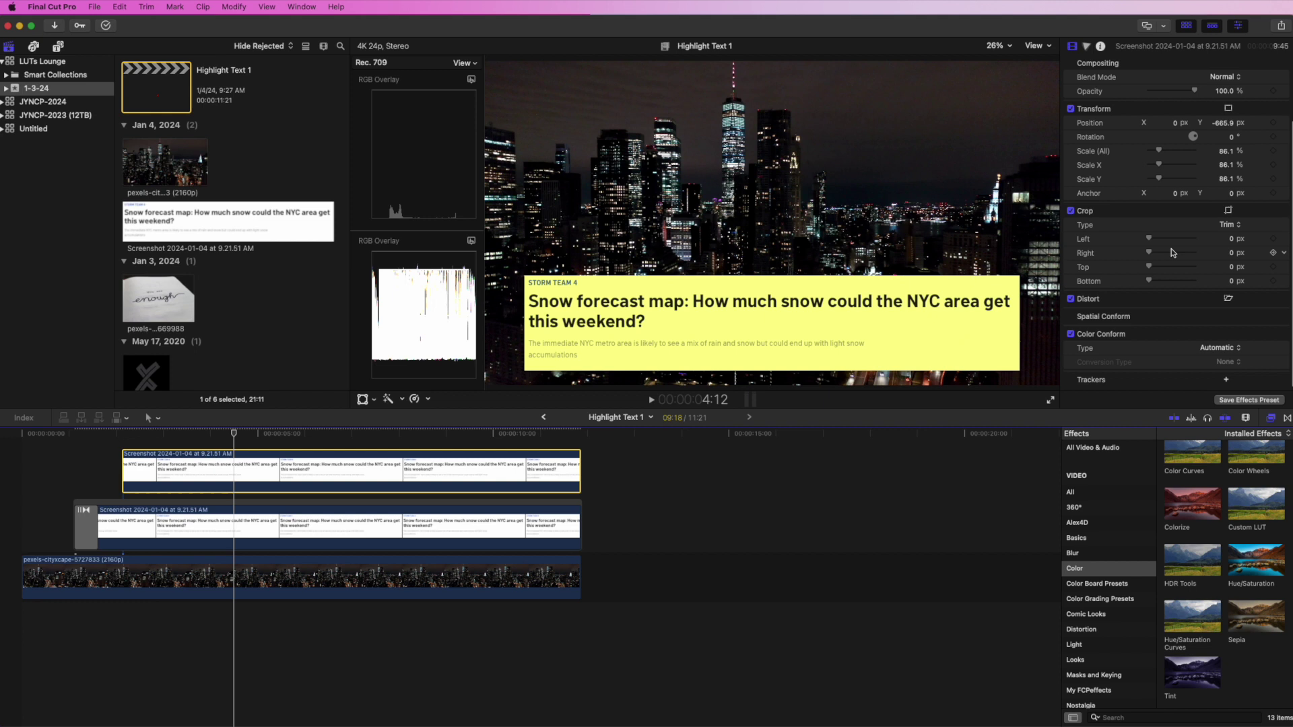
left_click_drag(1151, 240, 1200, 241)
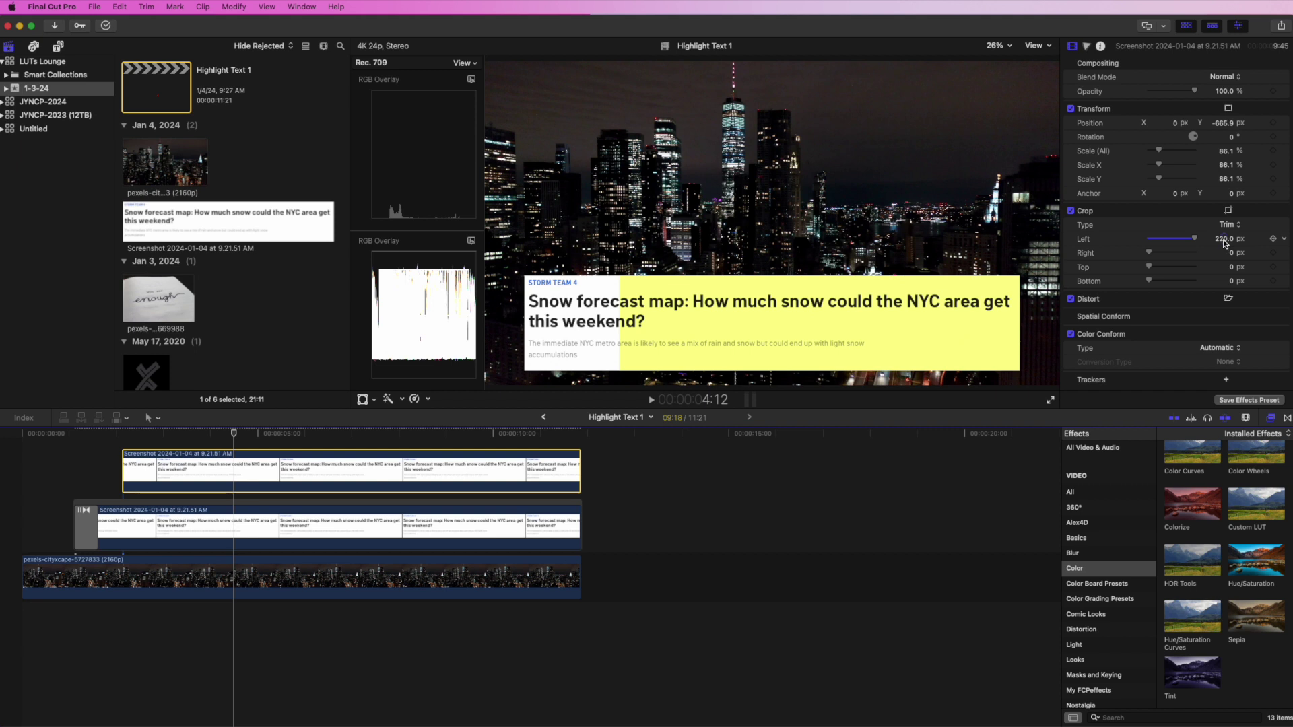
left_click_drag(1225, 244, 1160, 239)
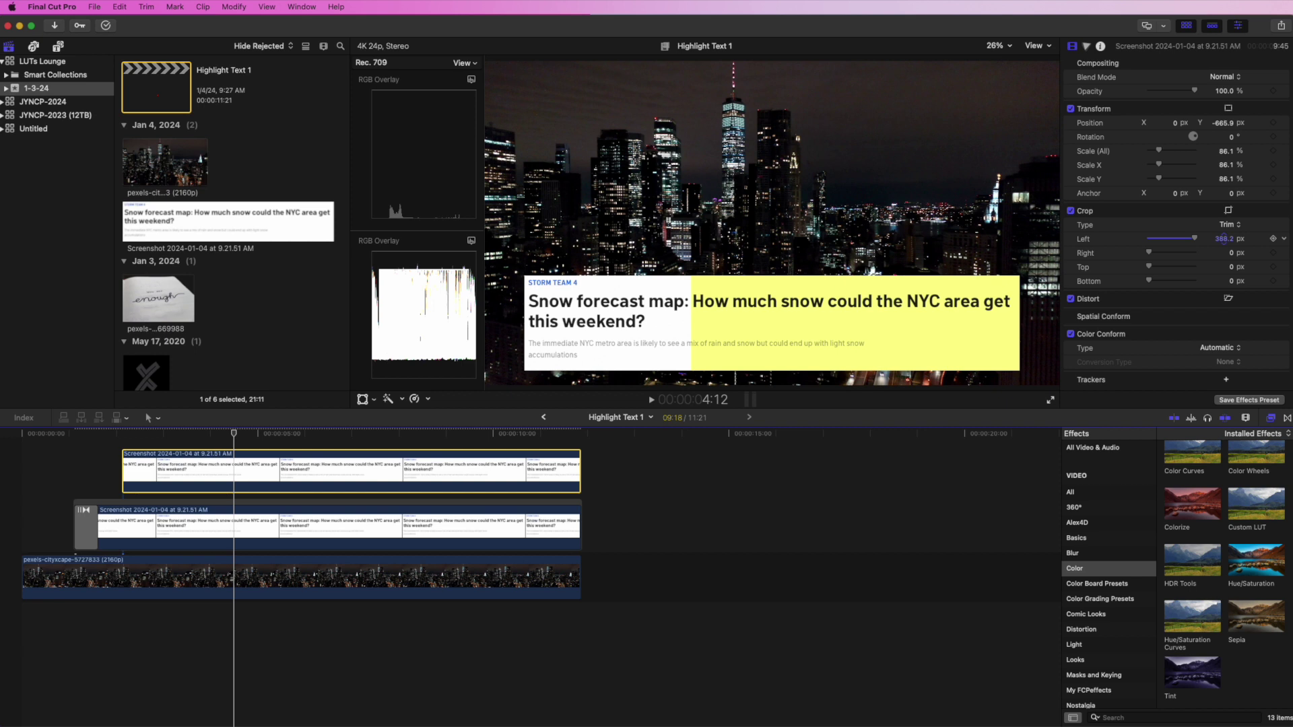
scroll(1211, 252, "up", 1)
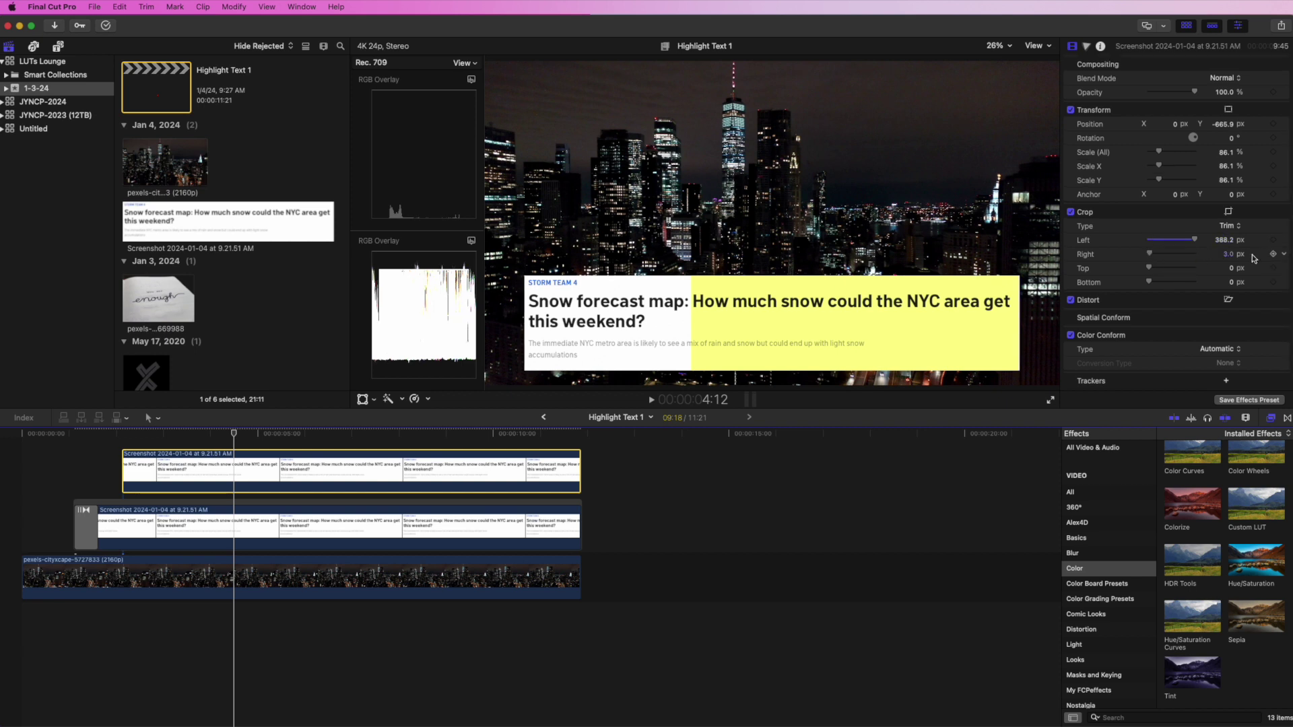
mouse_move(1150, 254)
left_mouse_down()
mouse_move(1162, 258)
mouse_move(1152, 257)
left_mouse_up()
left_click_drag(1151, 271, 1181, 286)
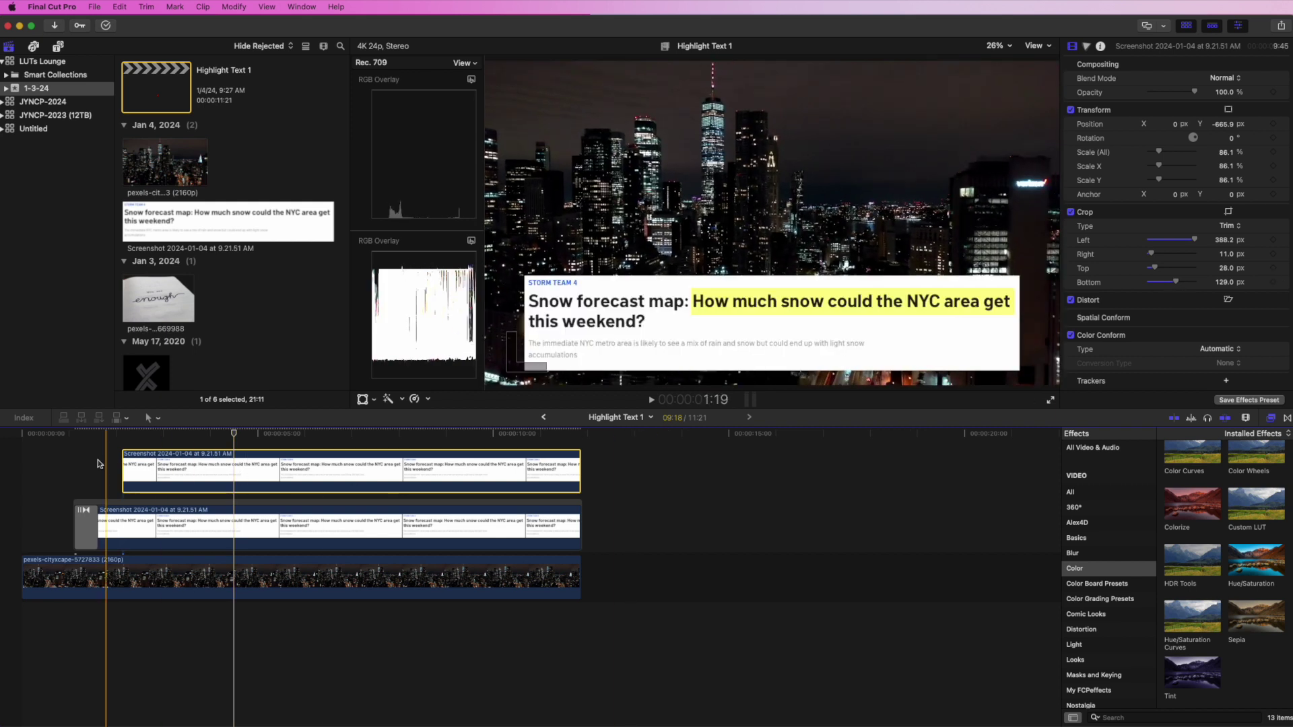
key("space")
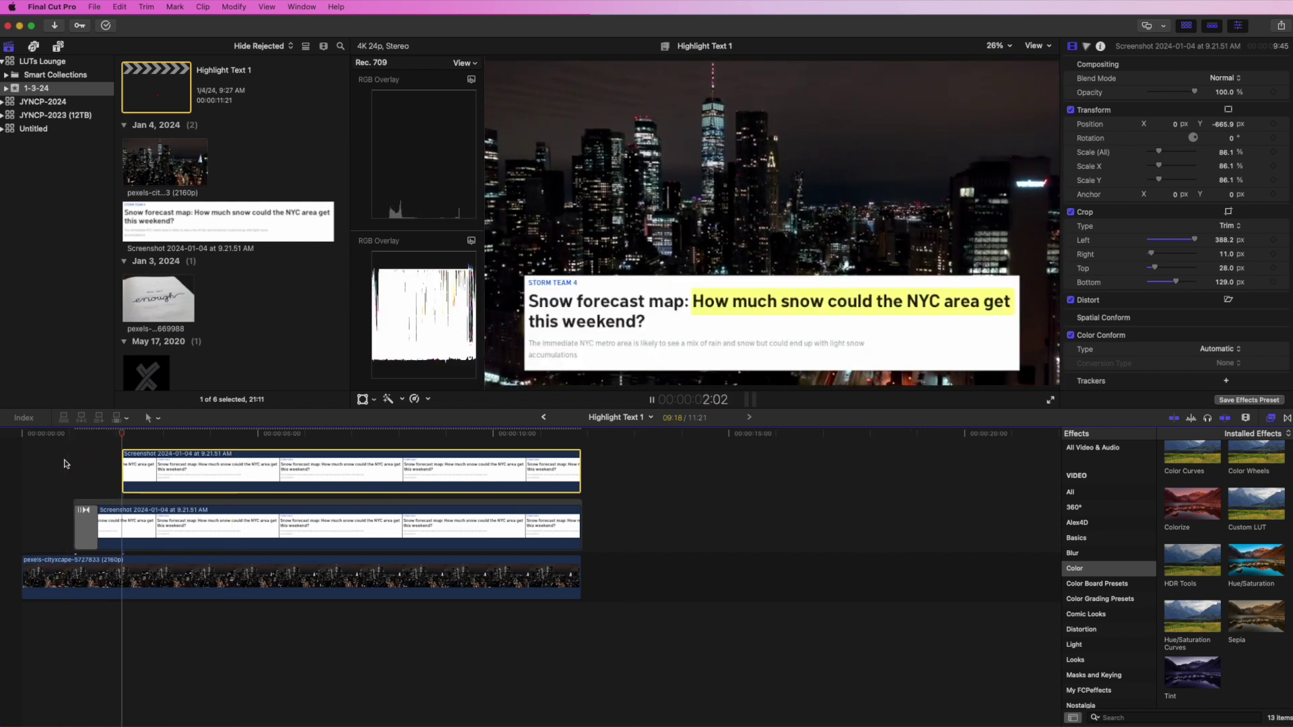
key("space")
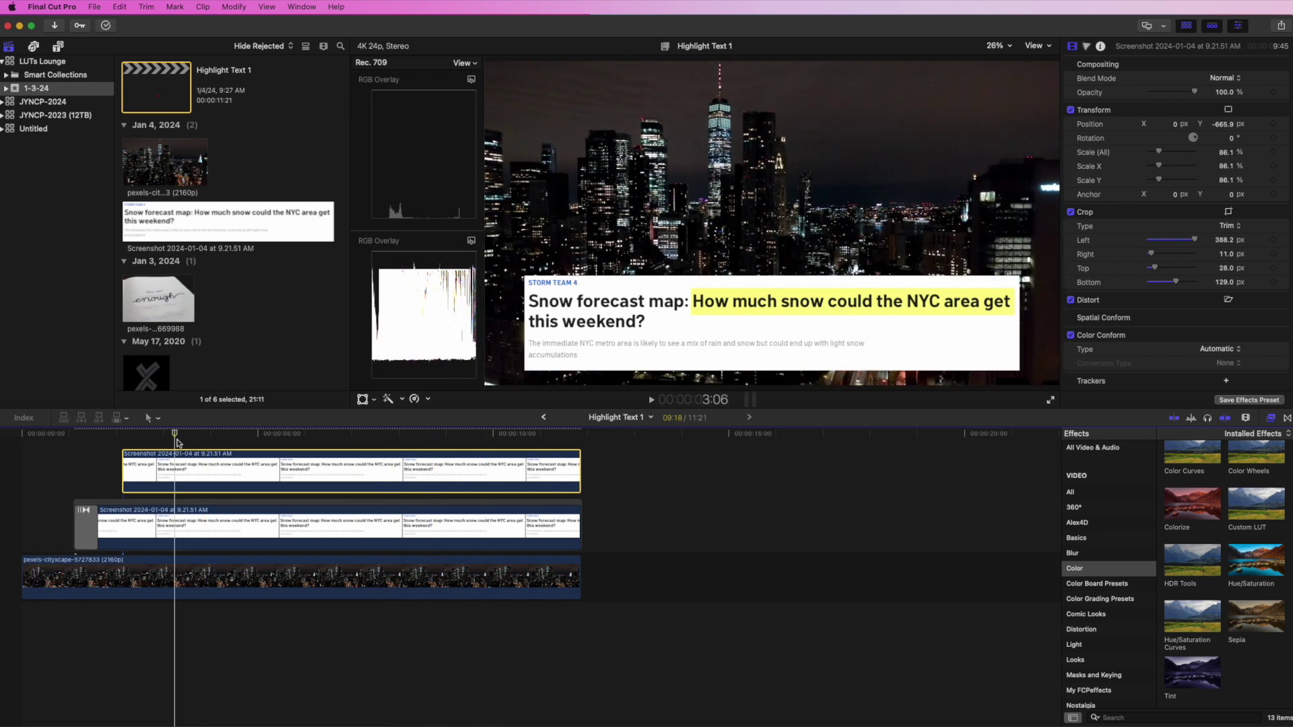
At the headline's start, crop the highlight's right side to about 763 px and keyframe it.
key("j")
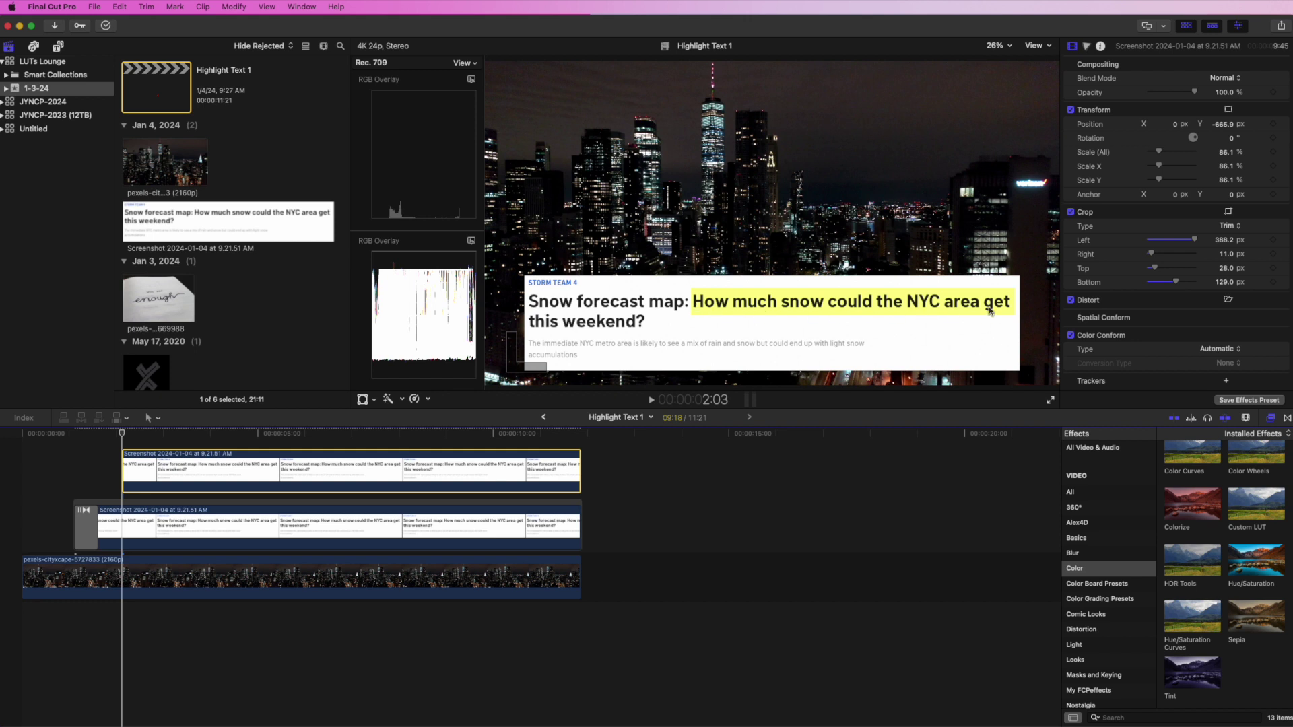
left_click_drag(1230, 254, 1292, 254)
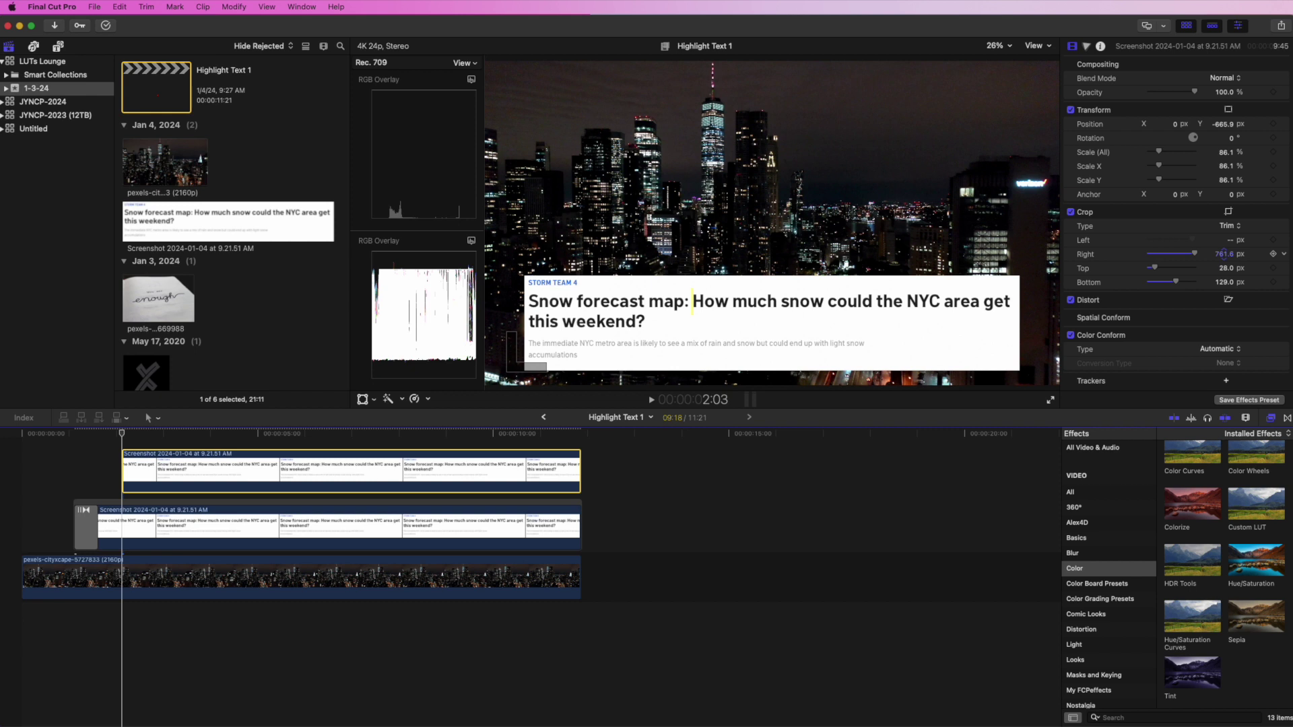
left_click_drag(1222, 254, 1223, 254)
left_click(1274, 254)
Later in the clip, reduce Crop Right to 16.6 px so the highlight sweeps to 'get'.
left_click_drag(122, 435, 169, 439)
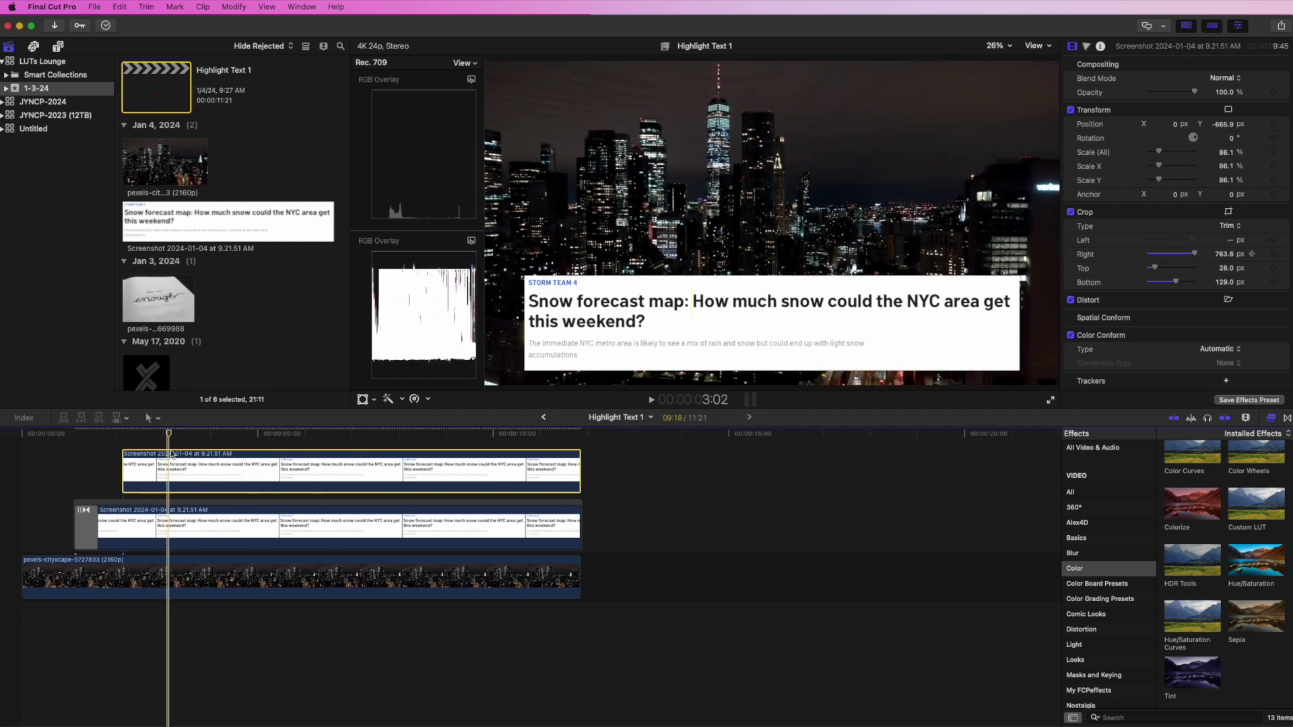
mouse_move(170, 438)
left_mouse_down()
mouse_move(142, 438)
mouse_move(159, 438)
left_mouse_up()
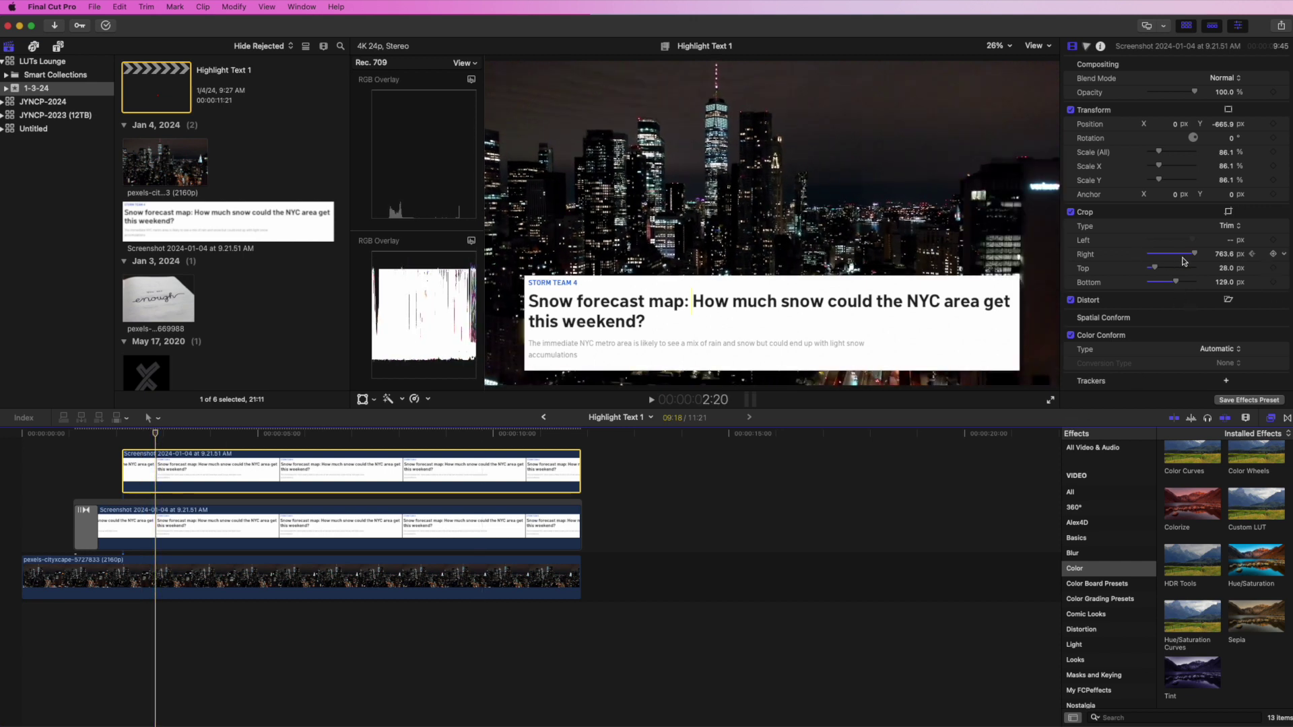
left_click_drag(1226, 254, 1166, 254)
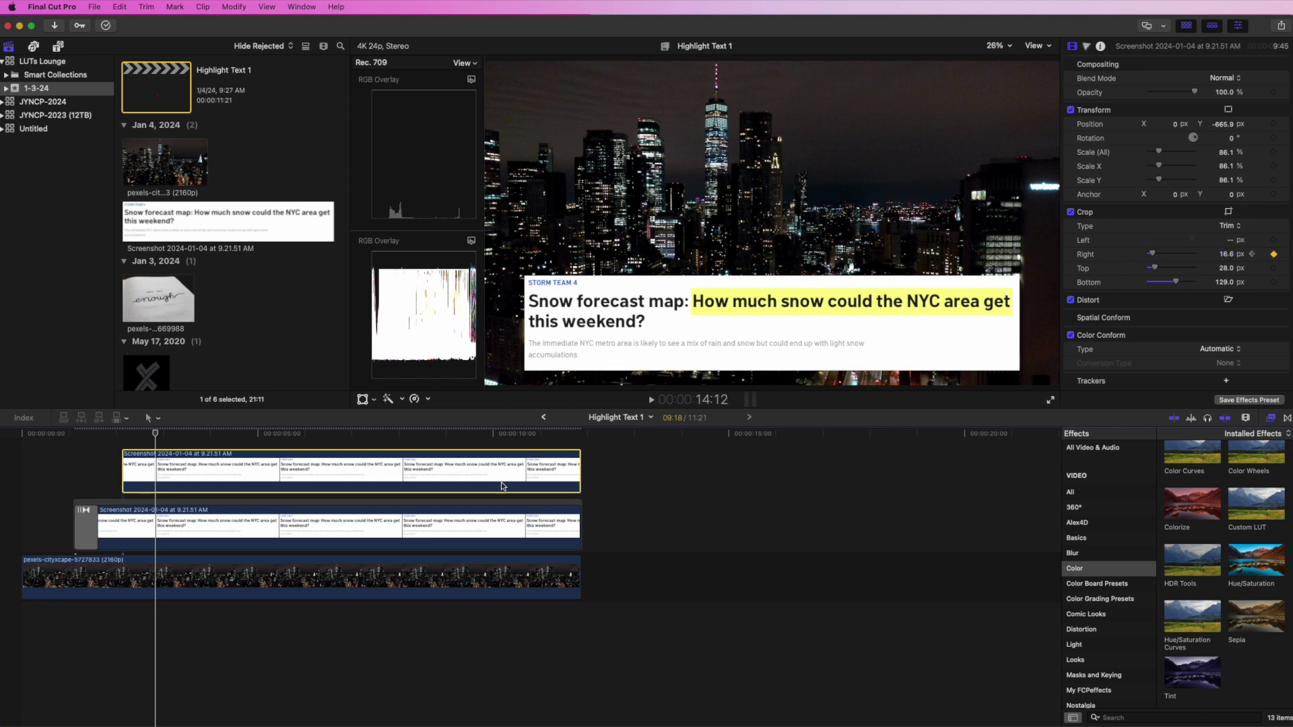
left_click_drag(155, 440, 46, 439)
key("space")
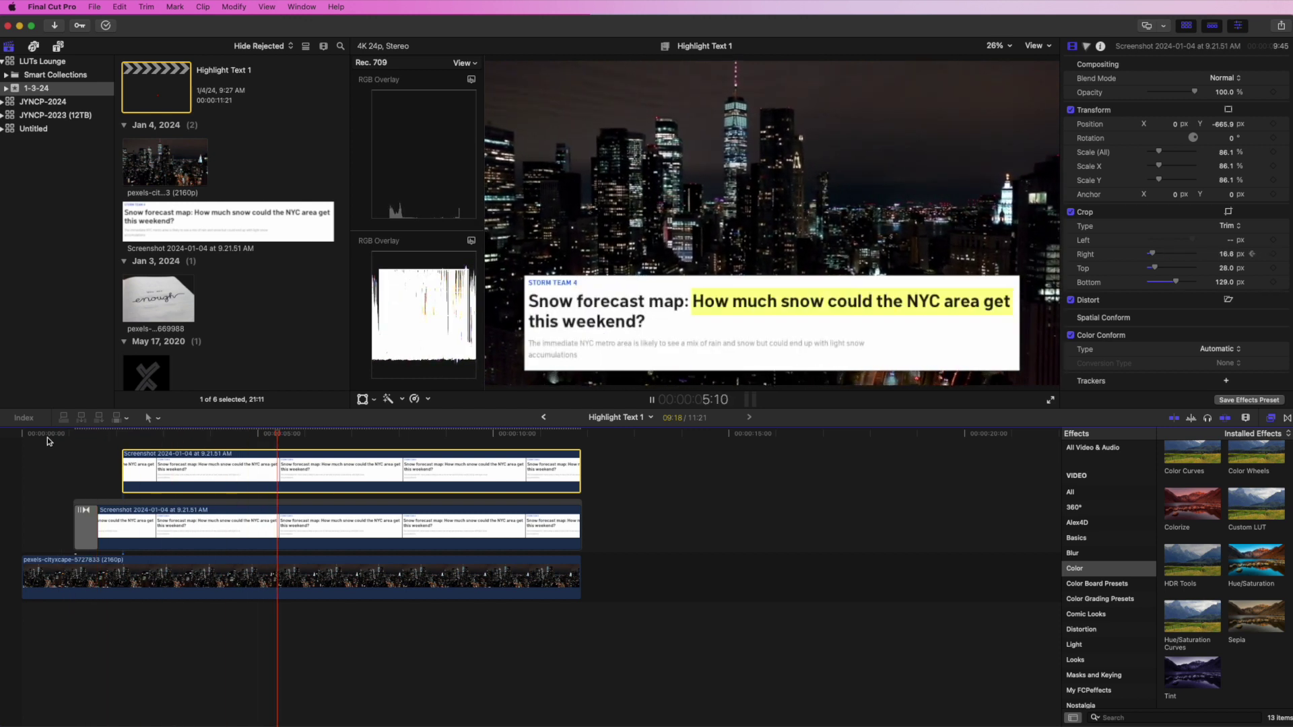
key("space")
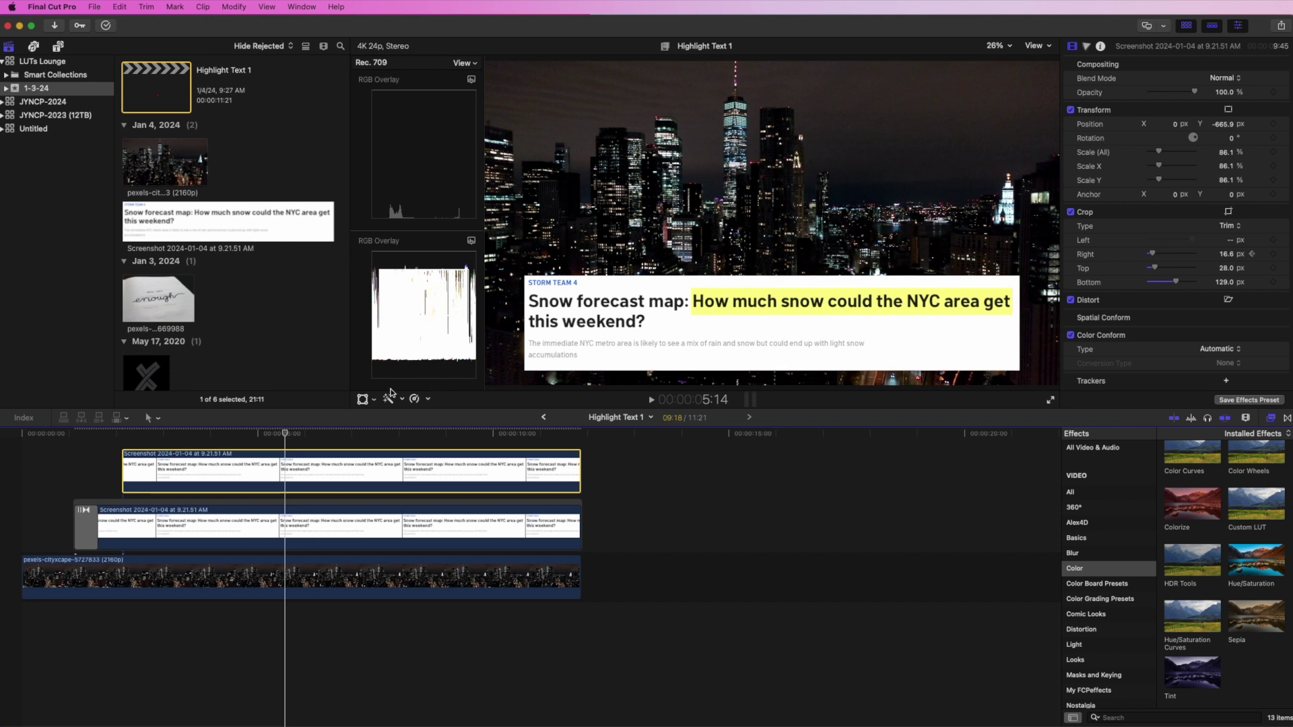